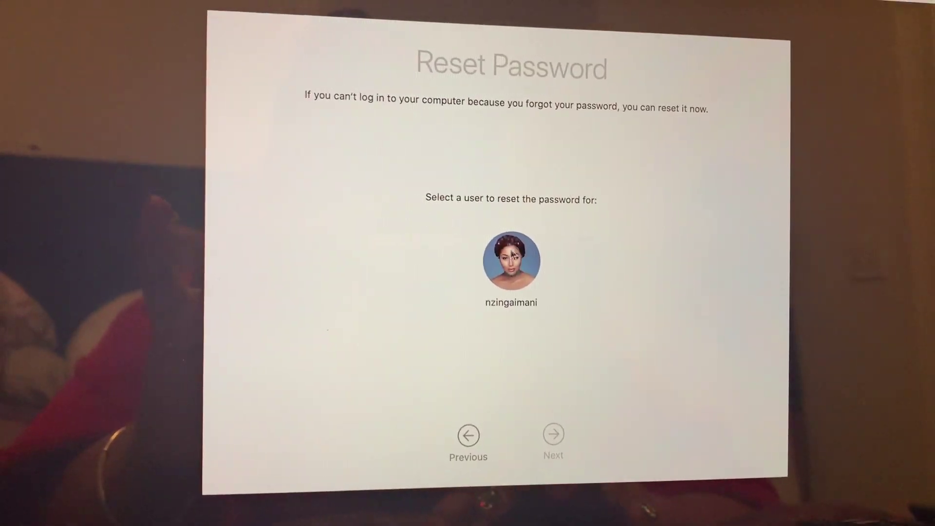
# Select the Mac's user account and continue to the new-password form.
pyautogui.click(520, 259)
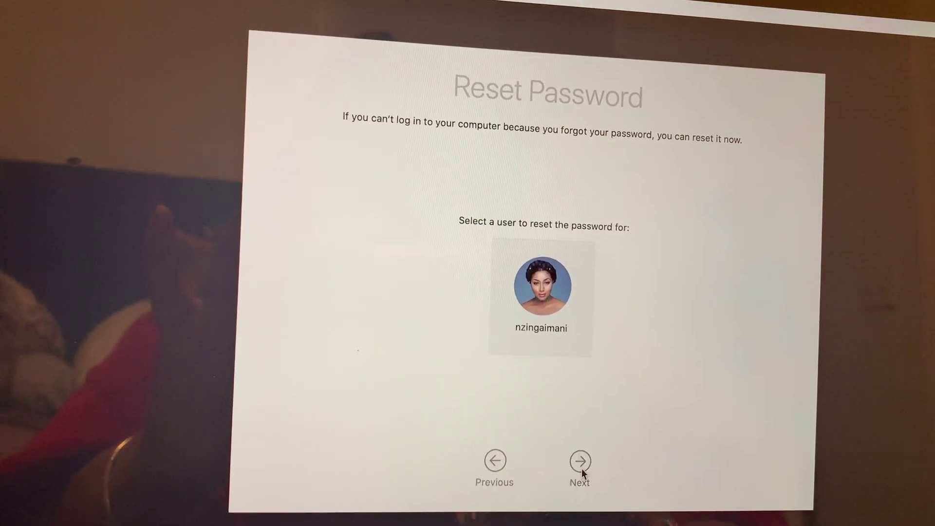
pyautogui.click(569, 452)
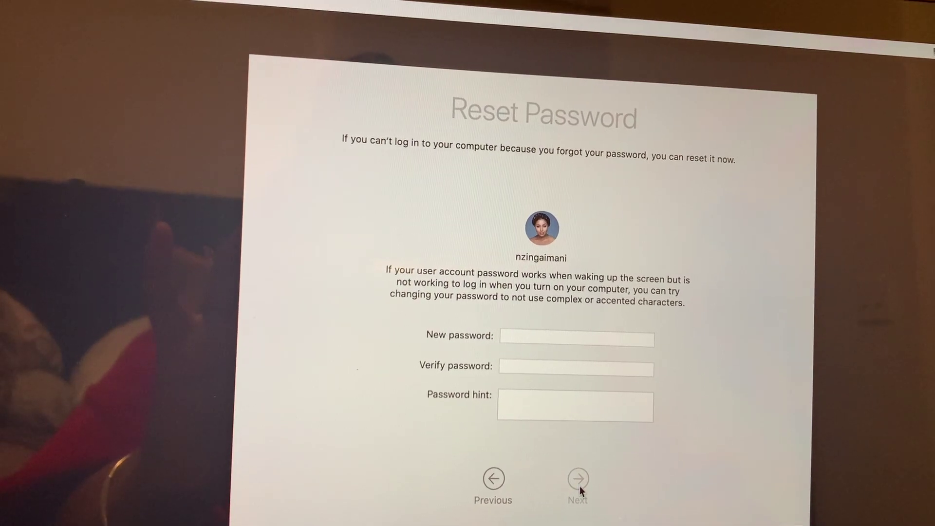